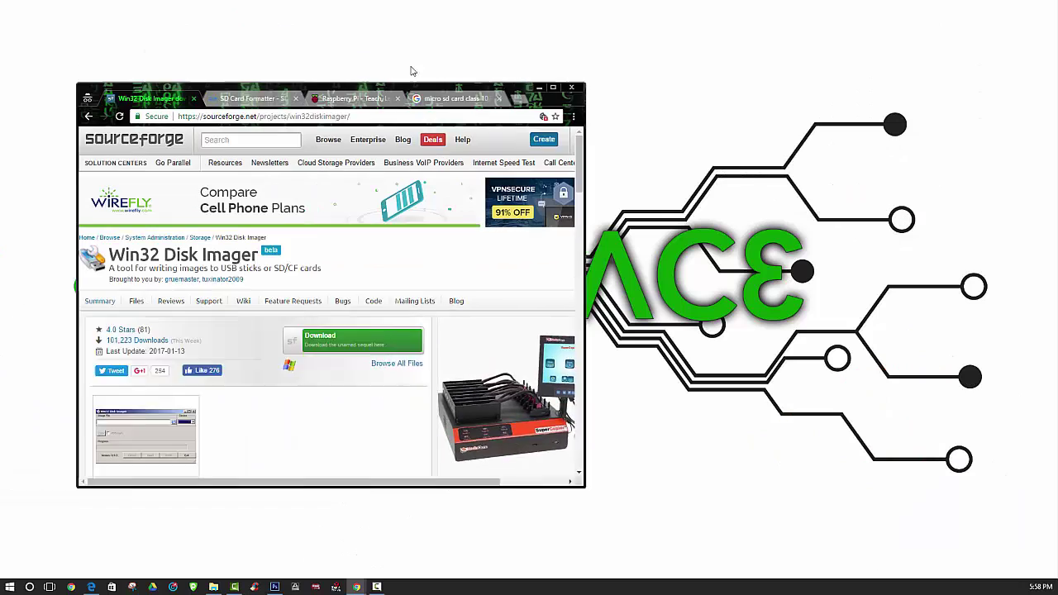
Maximize the browser window and view the Win32 Disk Imager project page on SourceForge
click(706, 63)
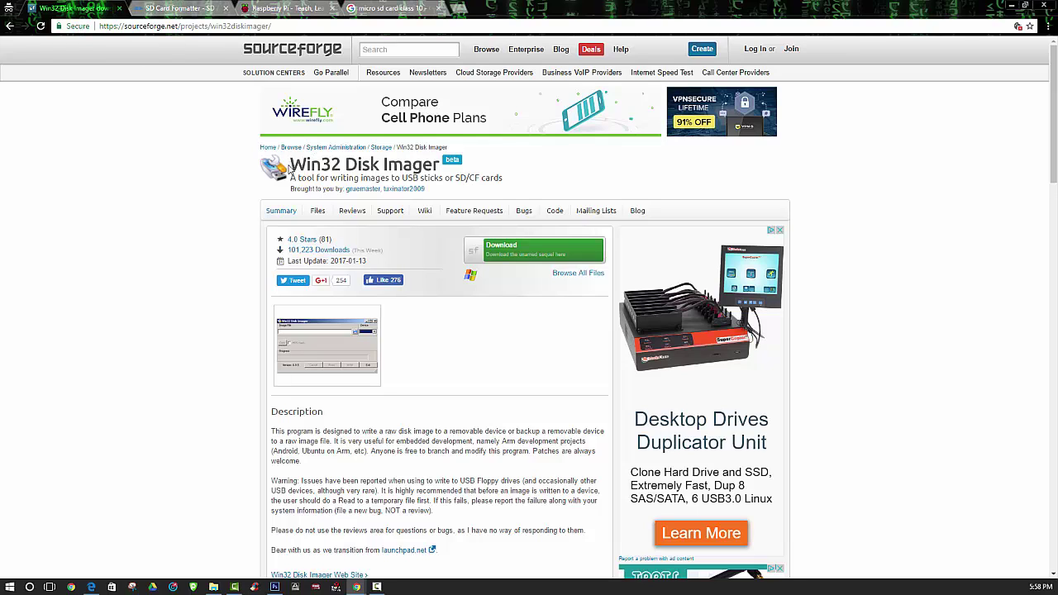
drag(290, 165, 431, 165)
click(146, 215)
drag(292, 162, 443, 164)
click(161, 219)
View the SD Card Formatter page on the SD Association website
click(184, 9)
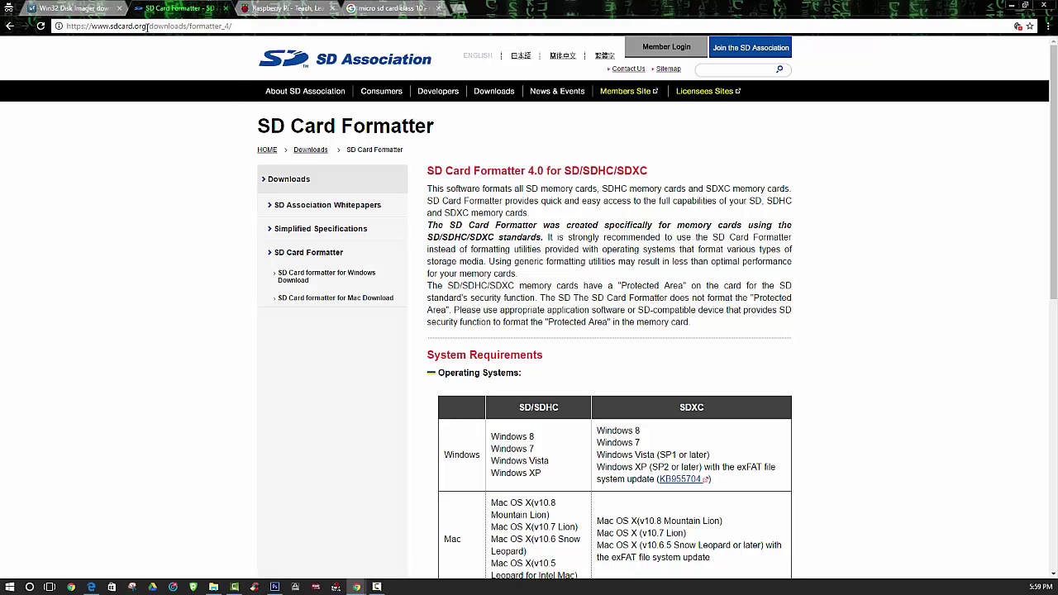
drag(257, 126, 439, 131)
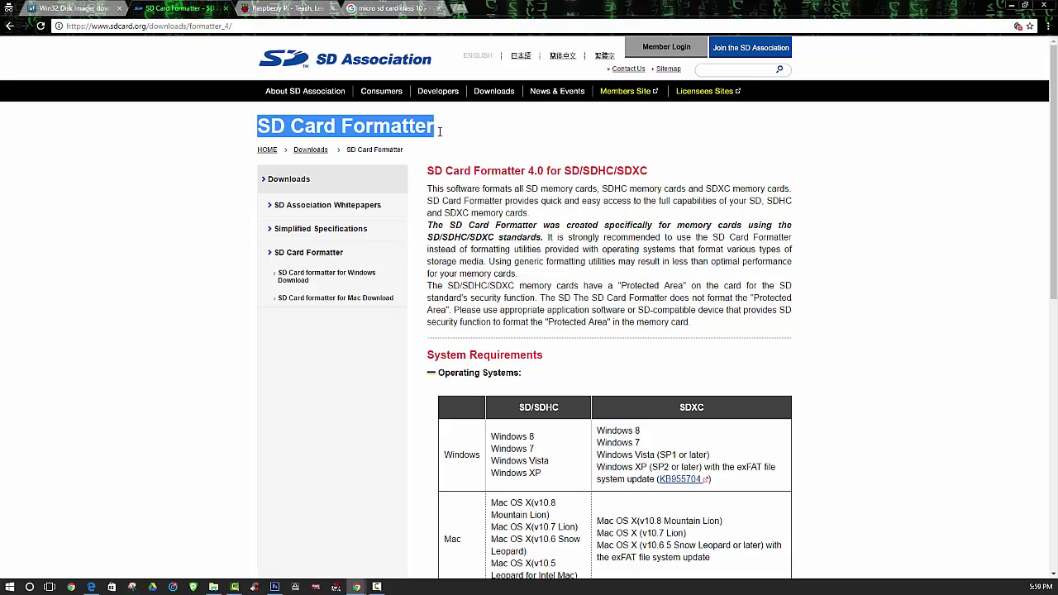
click(144, 202)
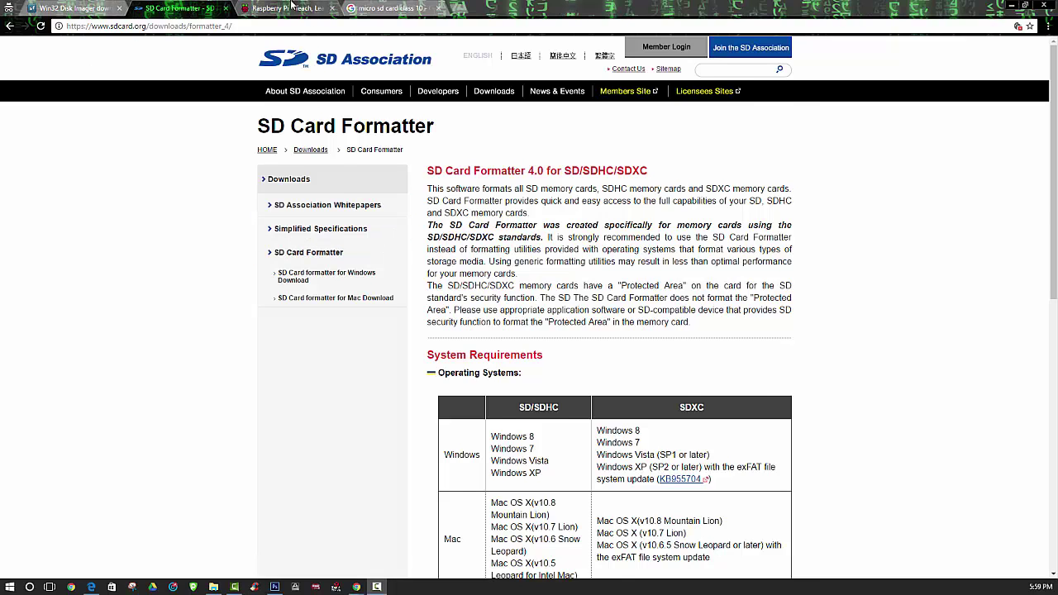
On the Raspberry Pi website, open the Raspbian downloads and download Raspbian Jessie with Pixel as a ZIP
click(290, 7)
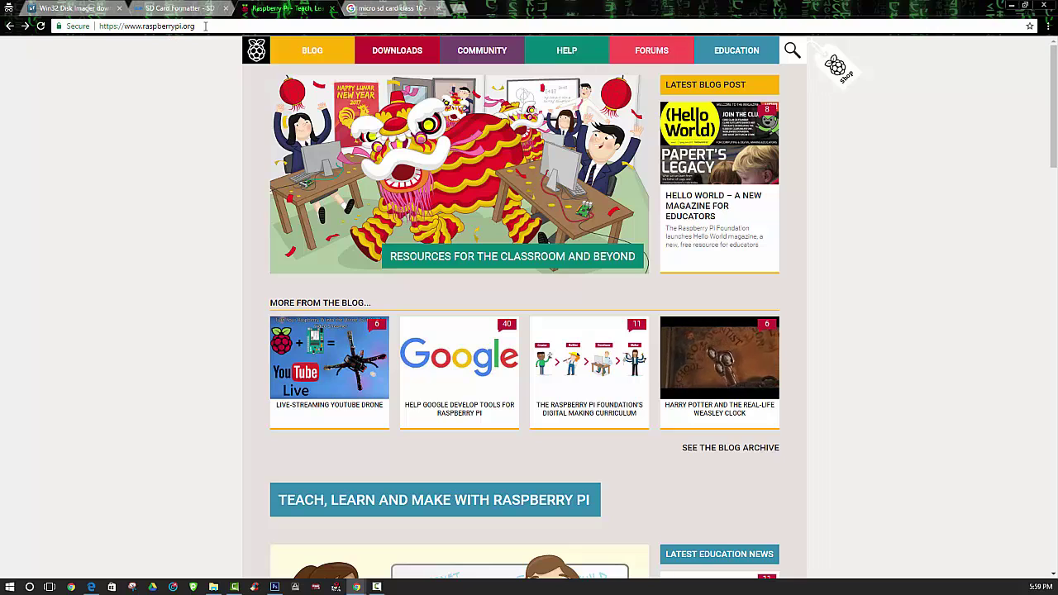
click(399, 64)
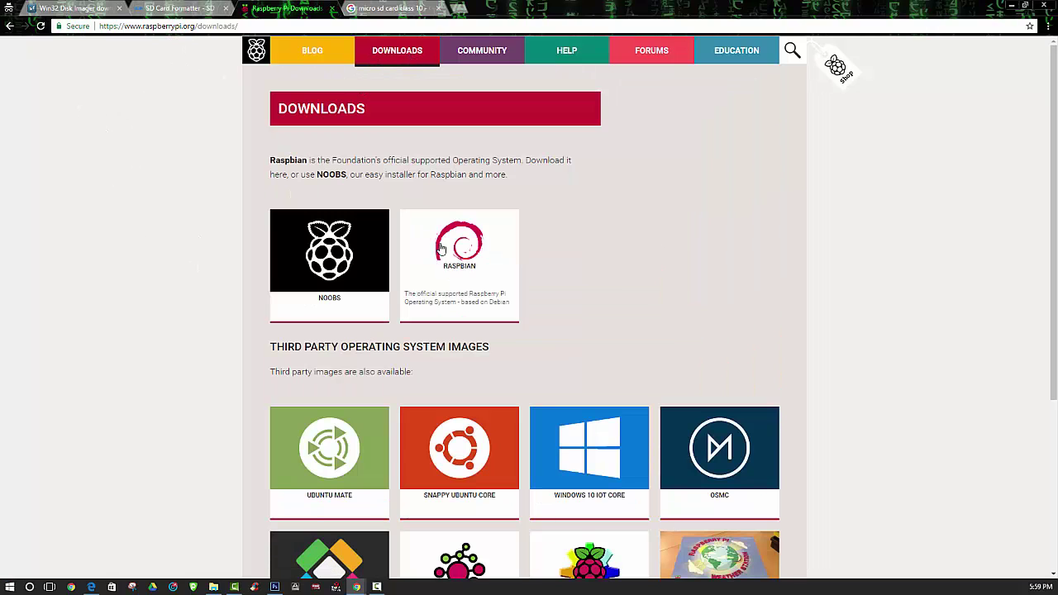
click(450, 263)
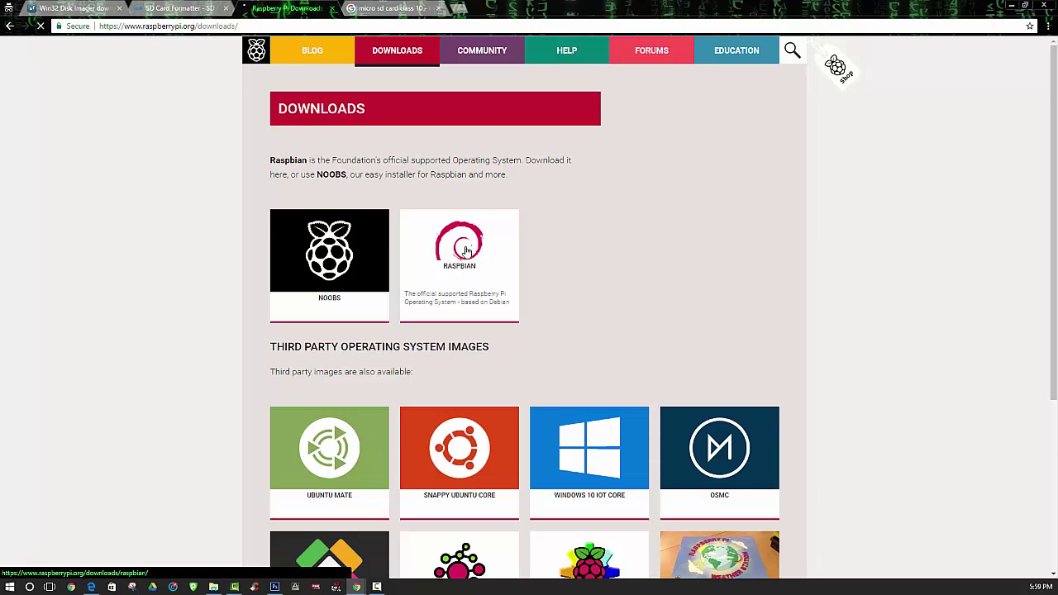
scroll(465, 256, down, 1)
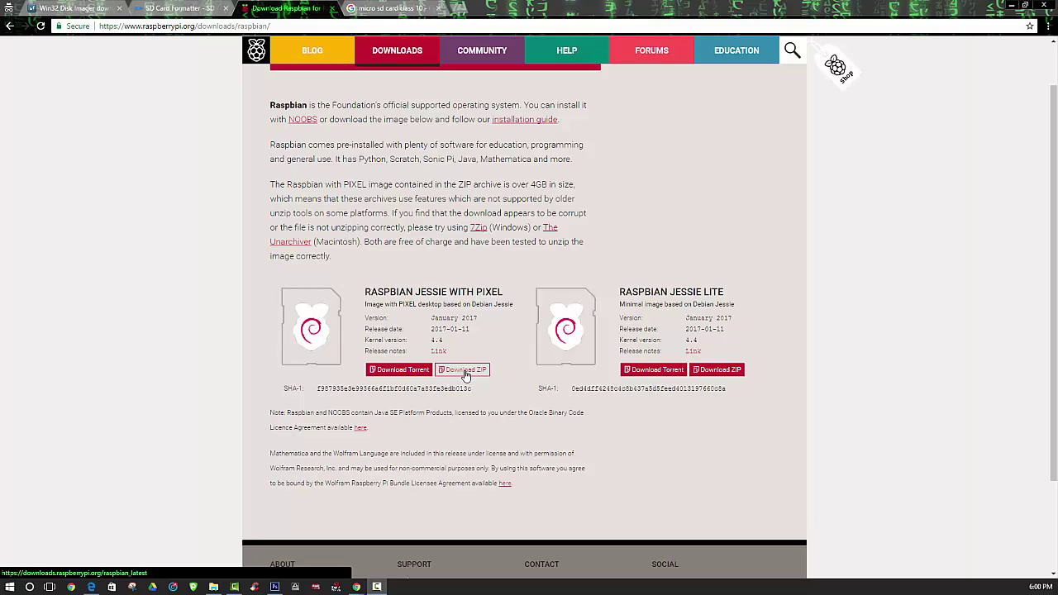
click(465, 371)
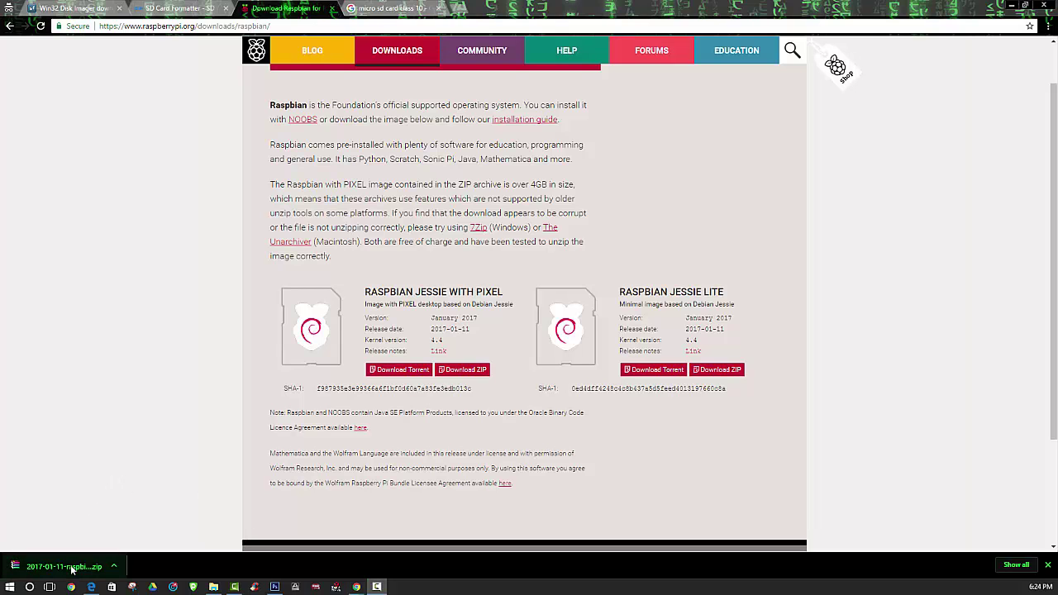
Open the downloaded Raspbian ZIP in WinRAR and select 2017-01-11-raspbian-jessie.img
click(73, 567)
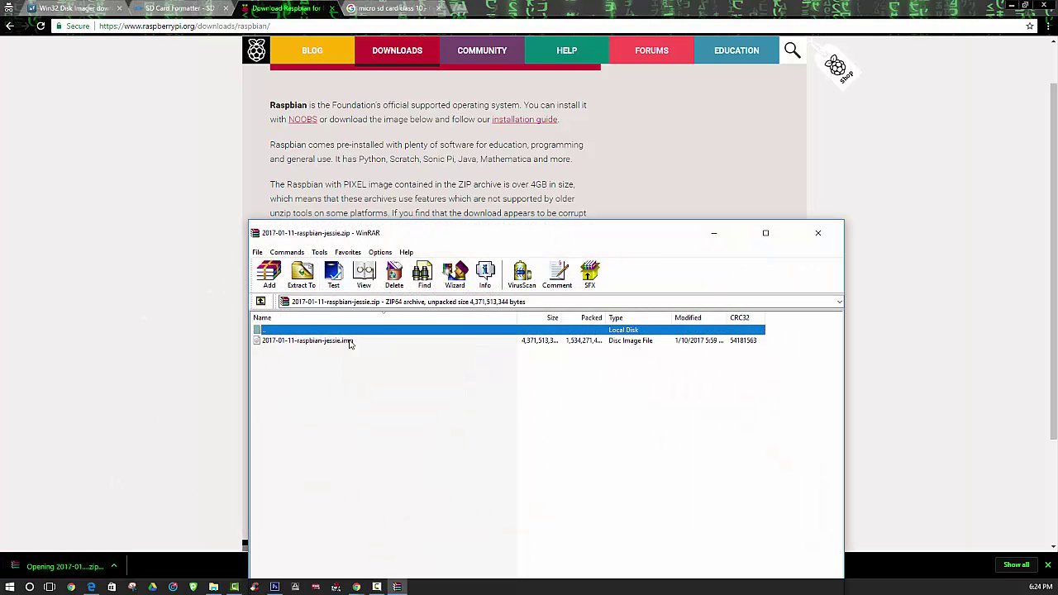
click(359, 341)
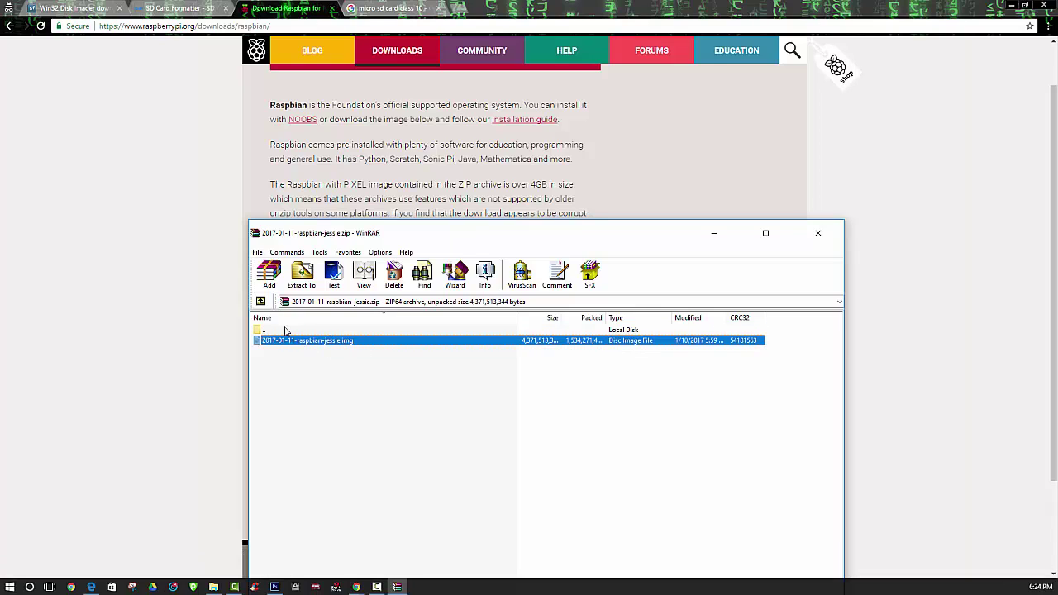
click(333, 339)
click(357, 370)
click(347, 344)
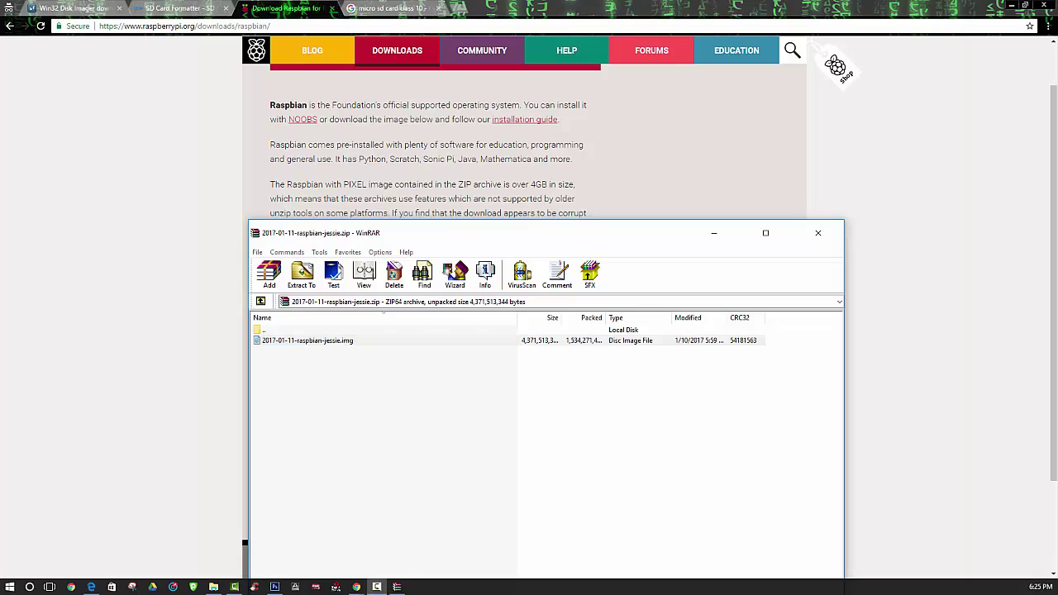
Minimize the browser and arrange the WinRAR window beside a narrowed File Explorer window showing Documents
click(1009, 5)
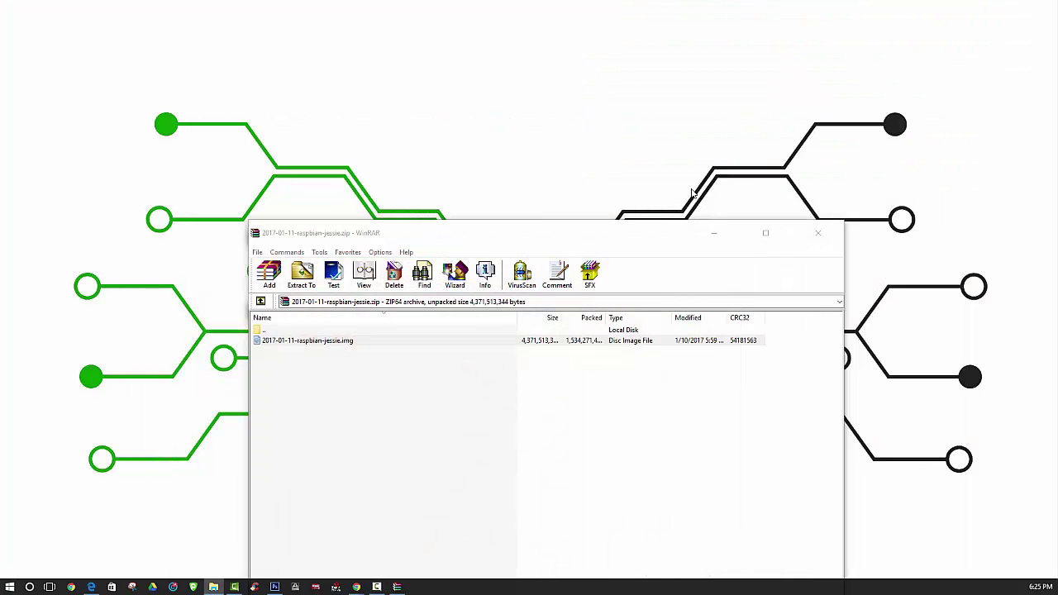
drag(576, 235, 759, 64)
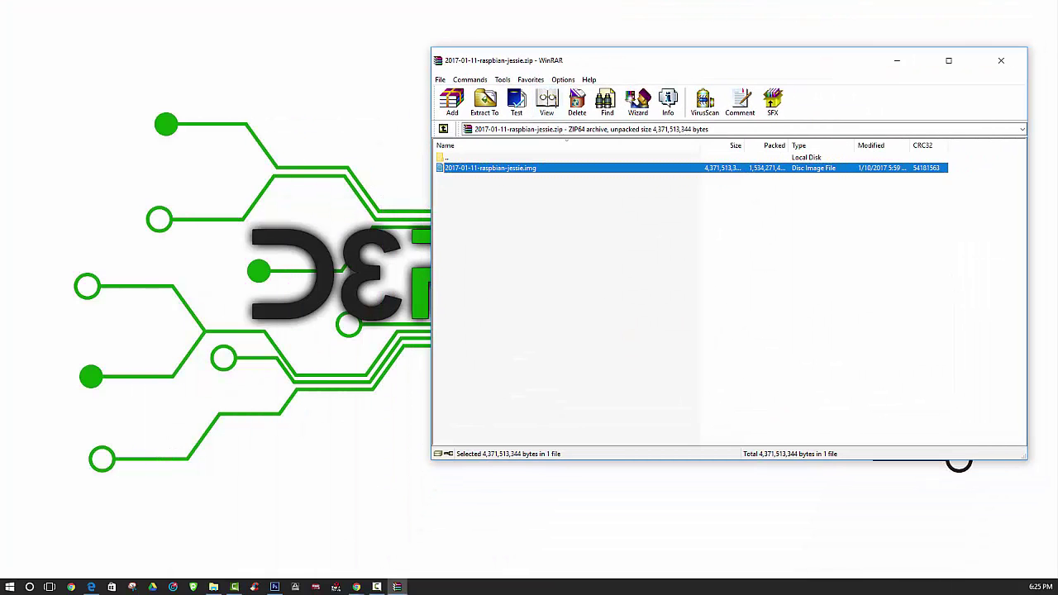
key(super+e)
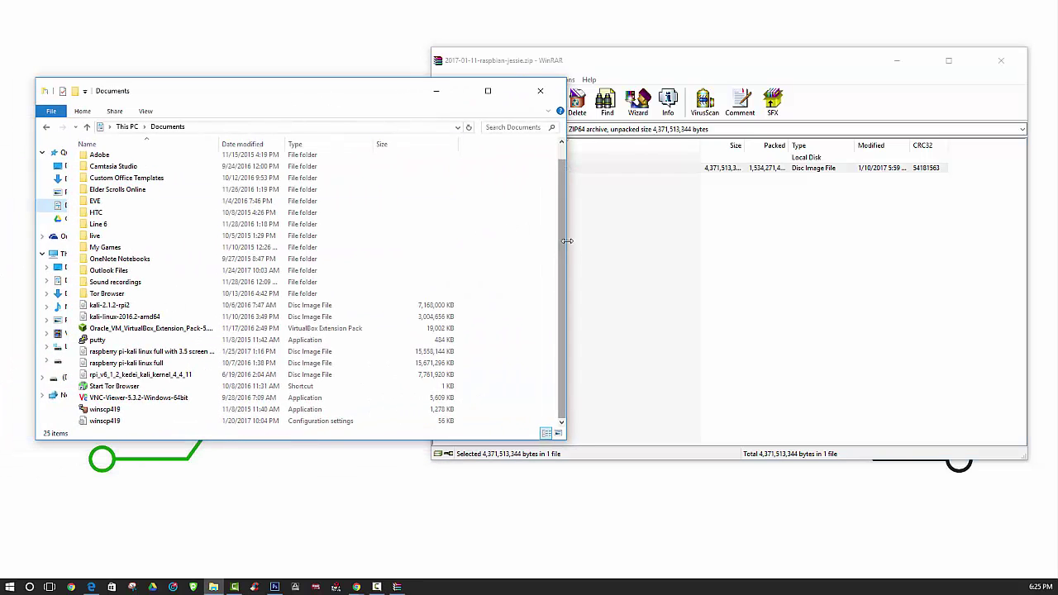
drag(566, 244, 397, 231)
Extract 2017-01-11-raspbian-jessie.img from the archive into the Documents folder
click(504, 166)
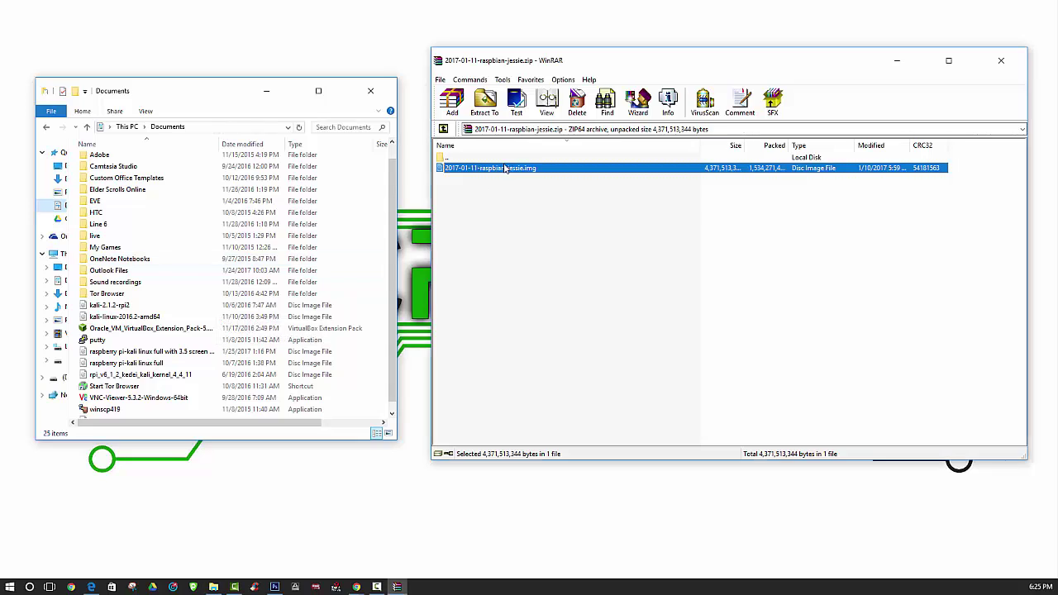
click(506, 168)
drag(515, 168, 346, 333)
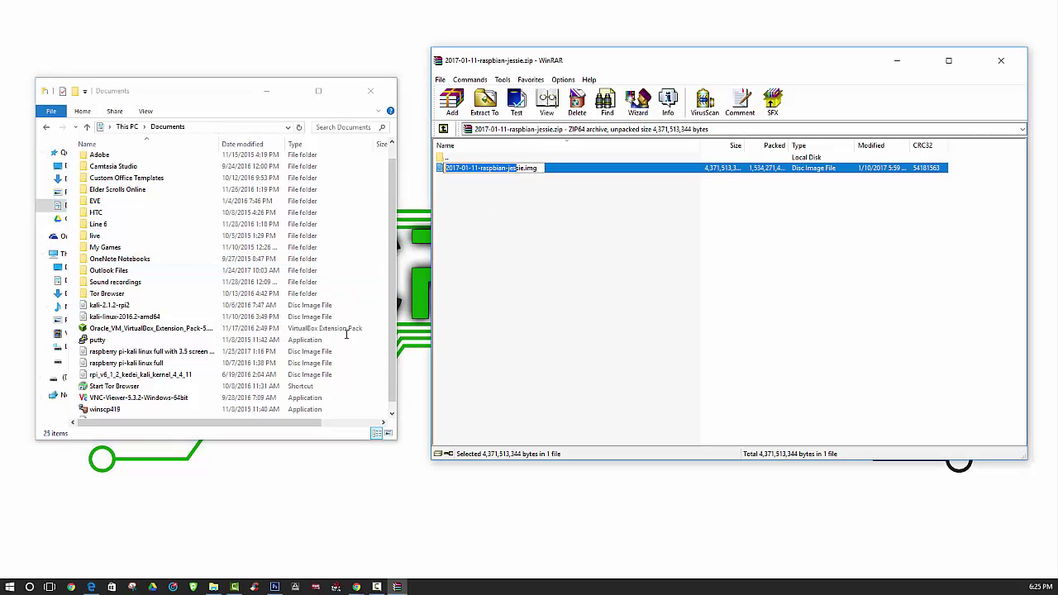
click(496, 303)
click(539, 169)
drag(541, 169, 380, 373)
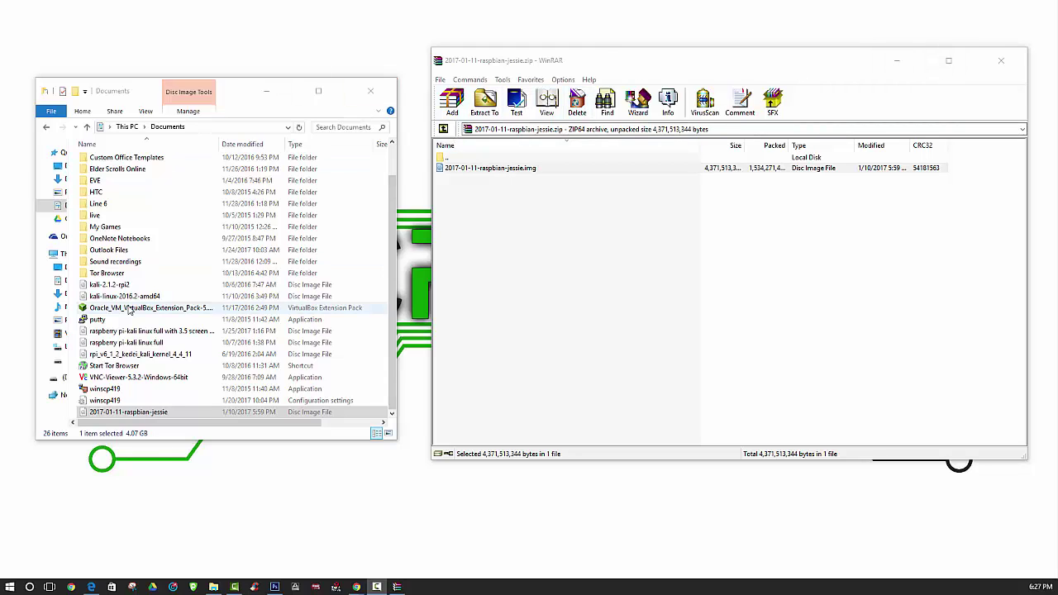
Switch to SDFormatter, quick format the SD card on drive D, and exit the formatter
drag(188, 218, 483, 178)
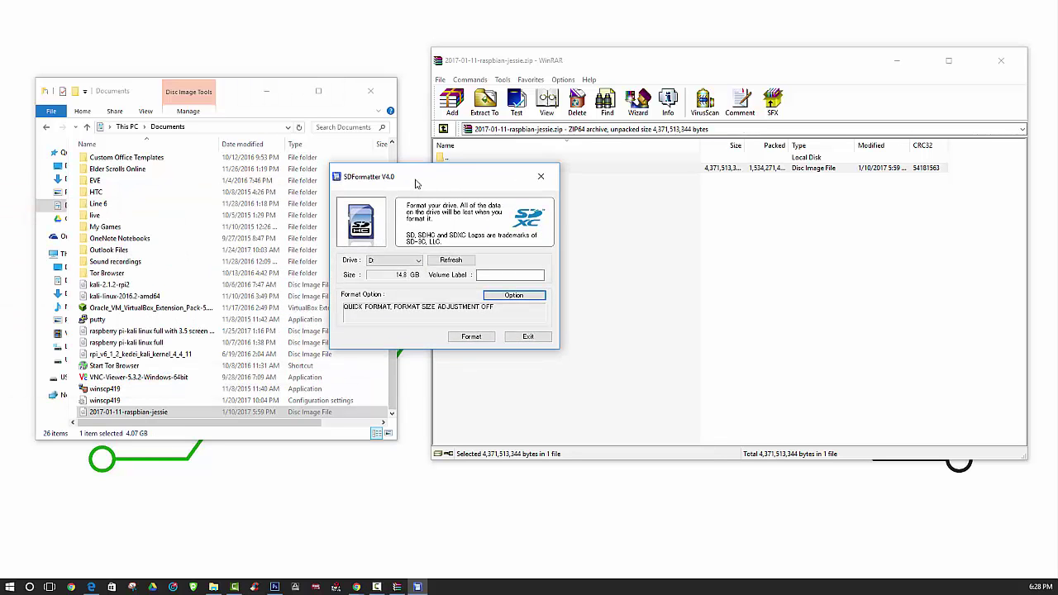
click(406, 263)
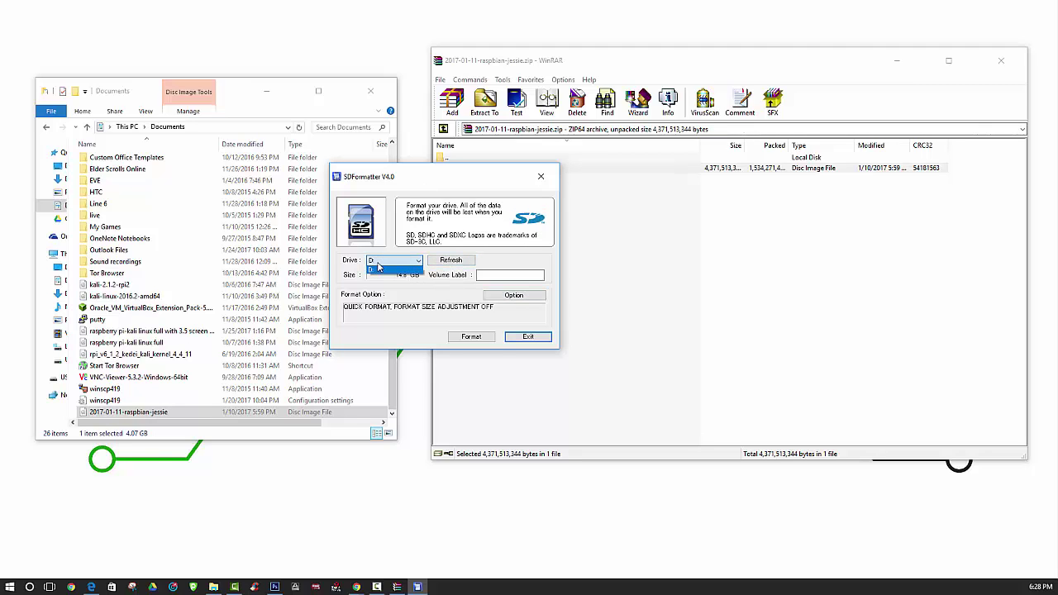
click(377, 265)
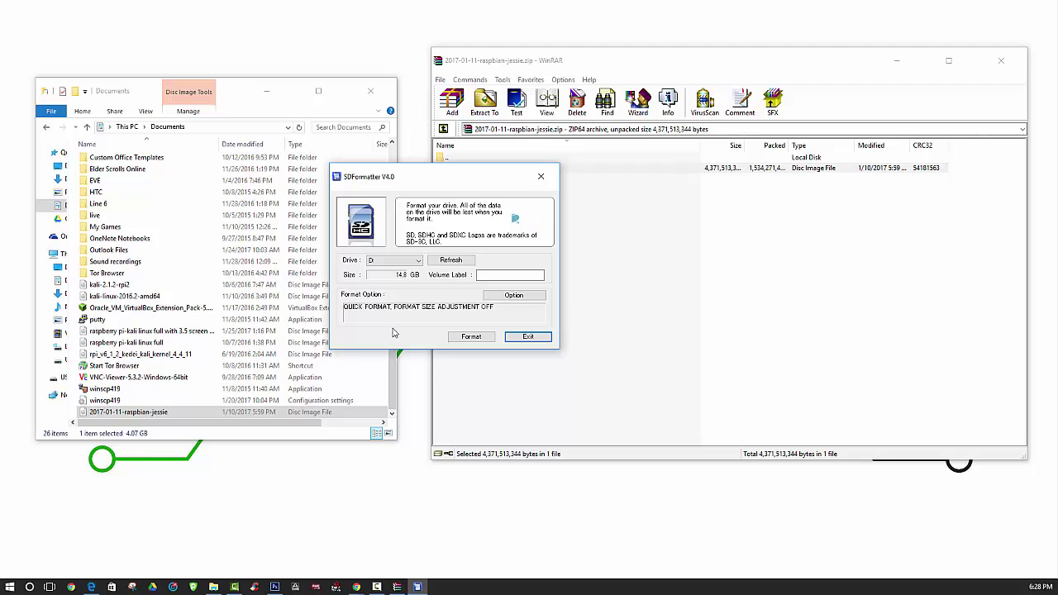
click(471, 337)
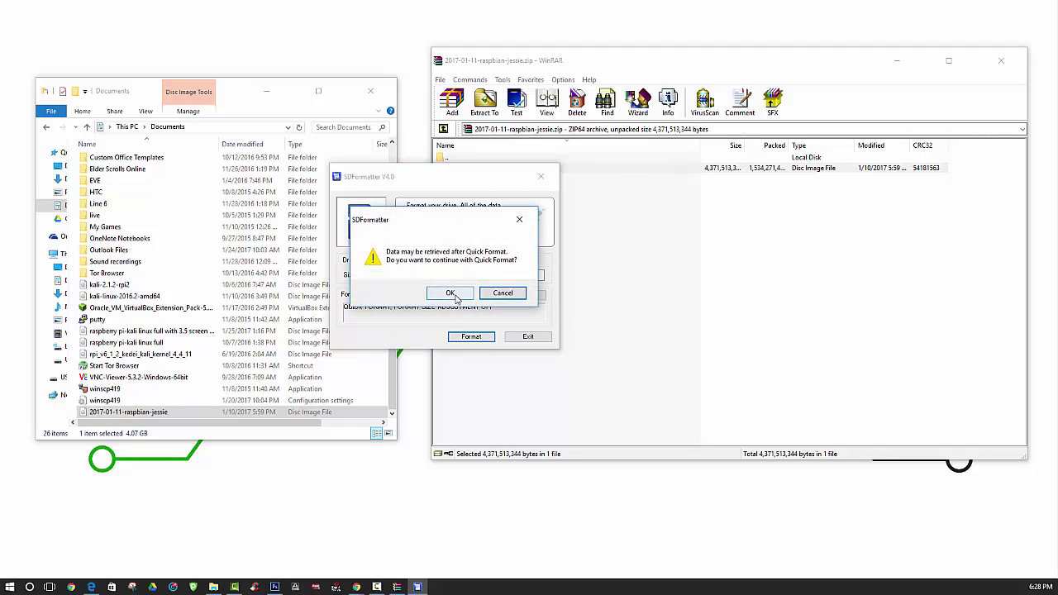
click(449, 292)
click(446, 293)
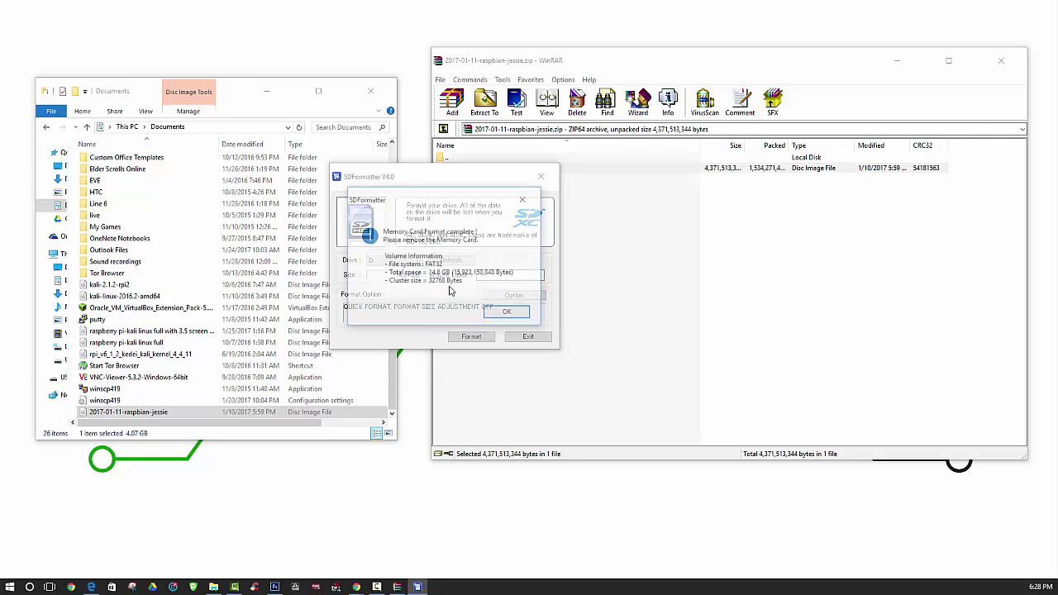
click(508, 312)
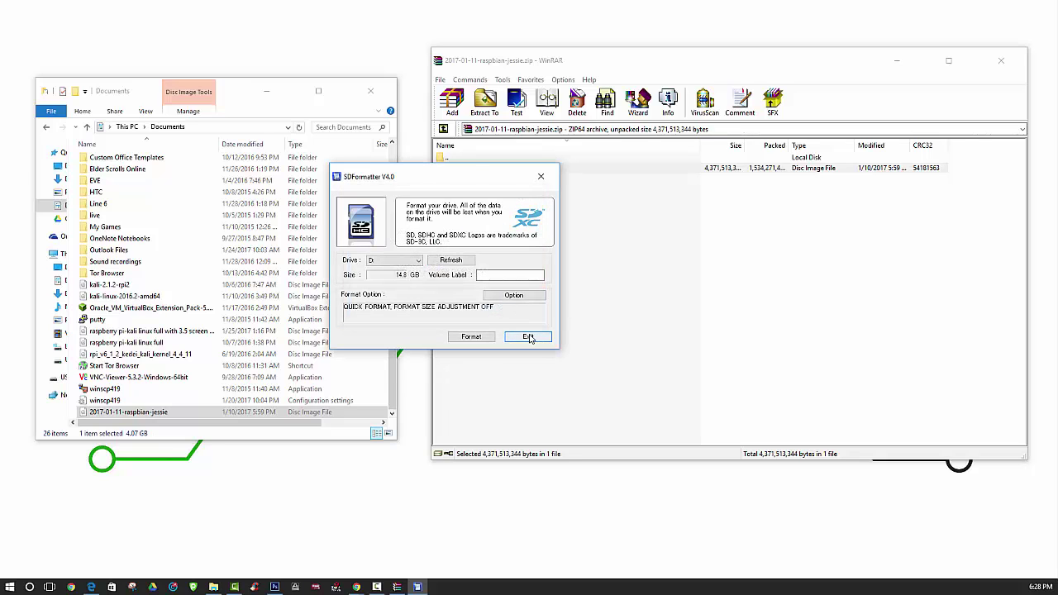
click(529, 337)
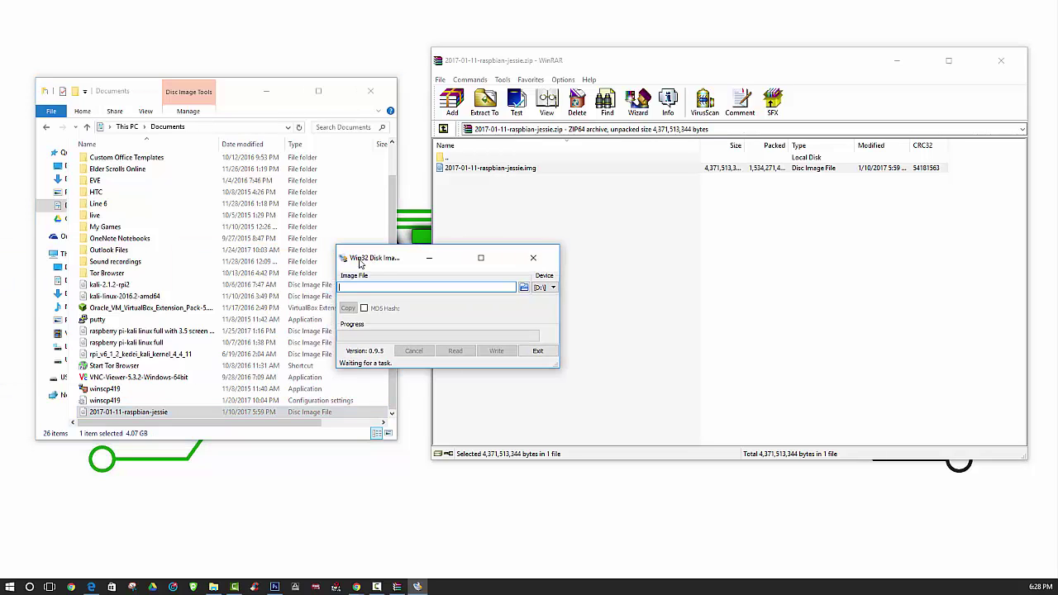
Switch to Win32 Disk Imager and load 2017-01-11-raspbian-jessie.img from Documents as the image file
drag(423, 246, 422, 224)
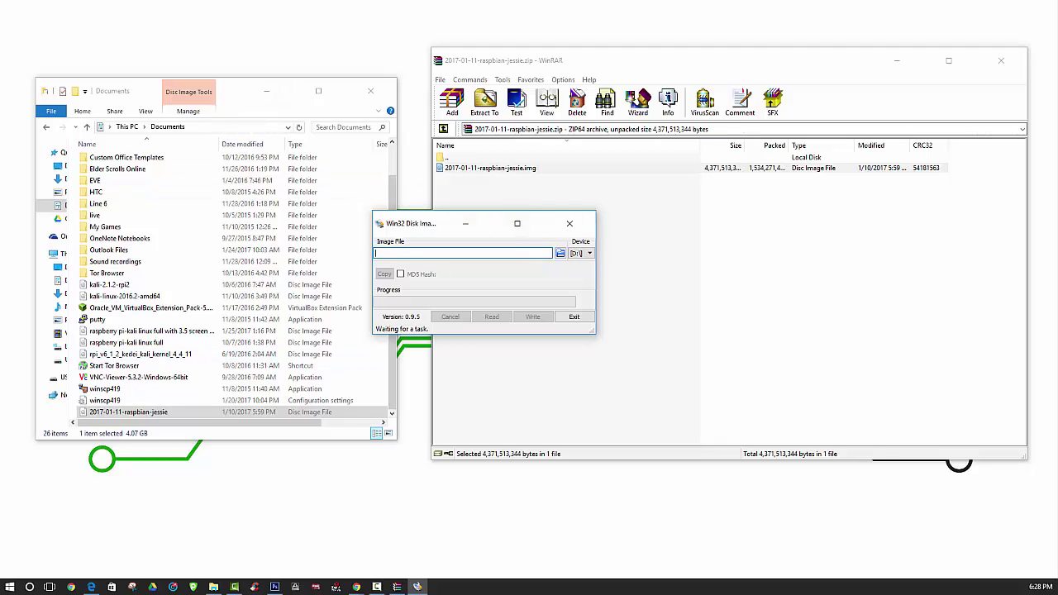
click(421, 253)
click(559, 253)
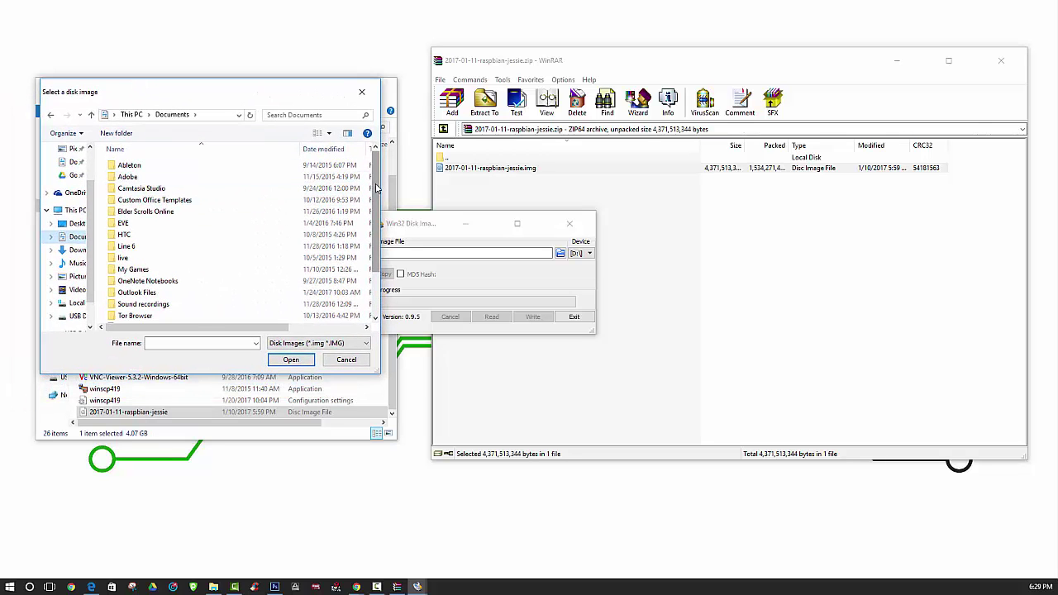
scroll(248, 248, down, 2)
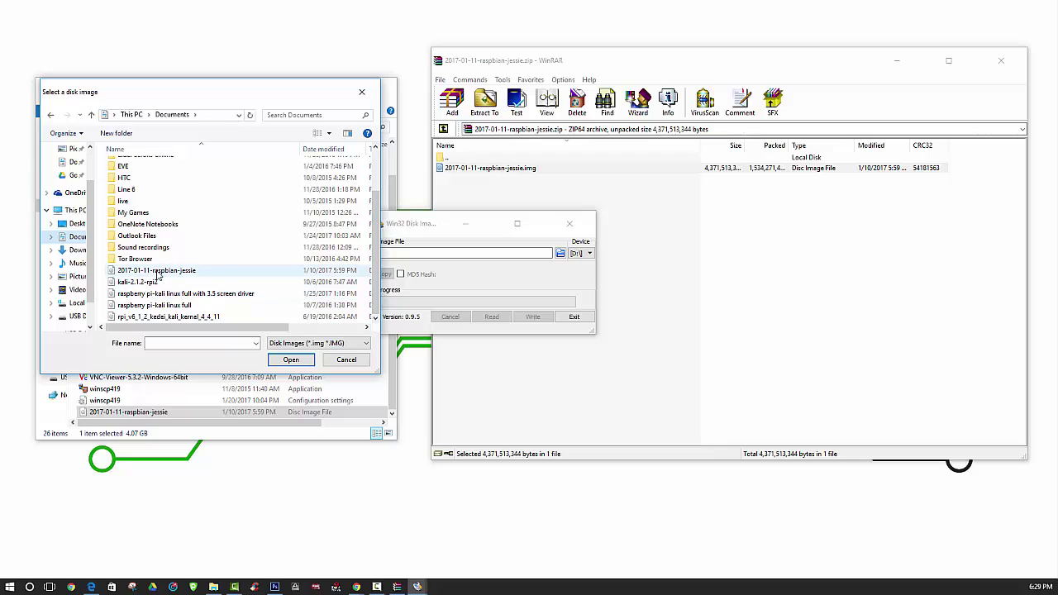
click(217, 272)
click(291, 359)
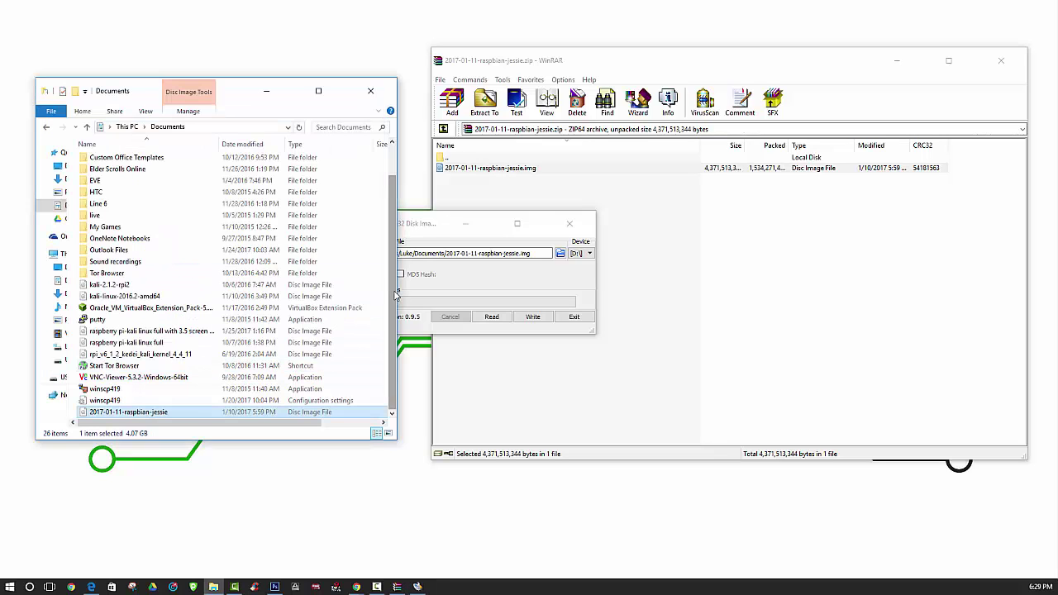
click(539, 252)
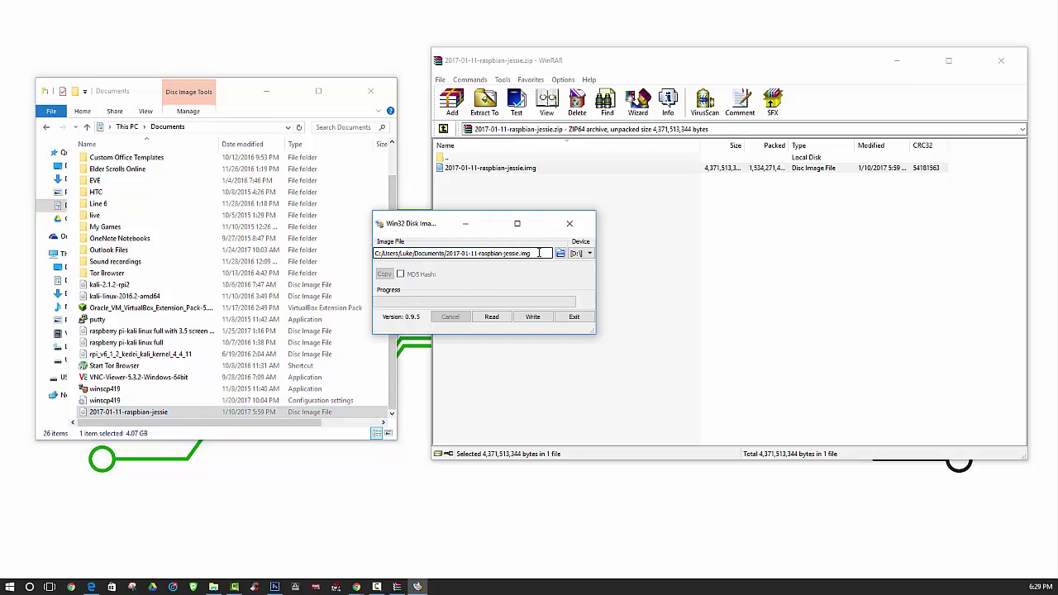
drag(538, 253, 376, 253)
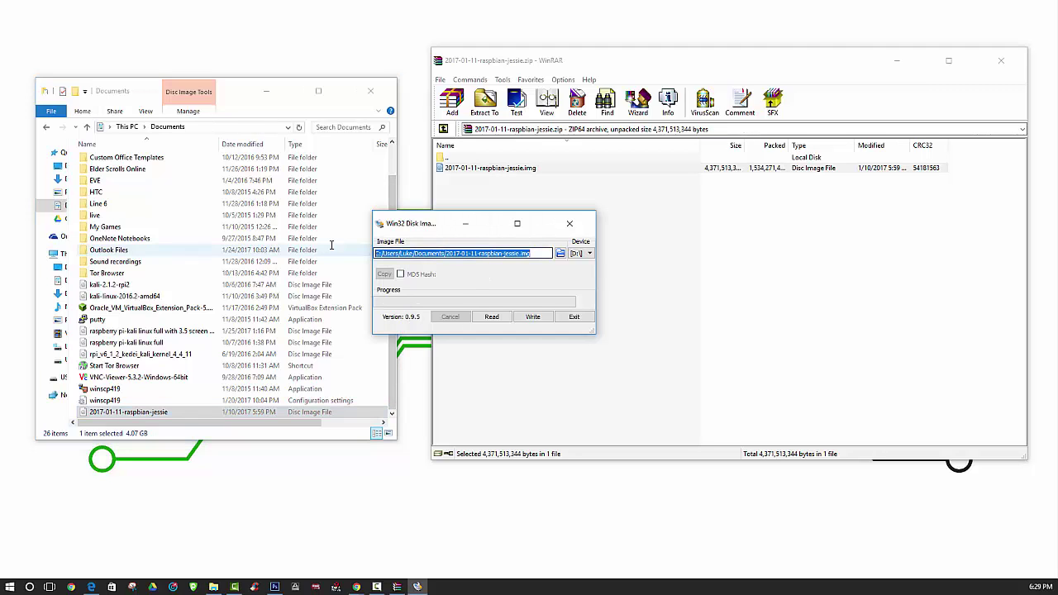
Choose D:\ as the target device and start writing the Raspbian image to it
click(589, 253)
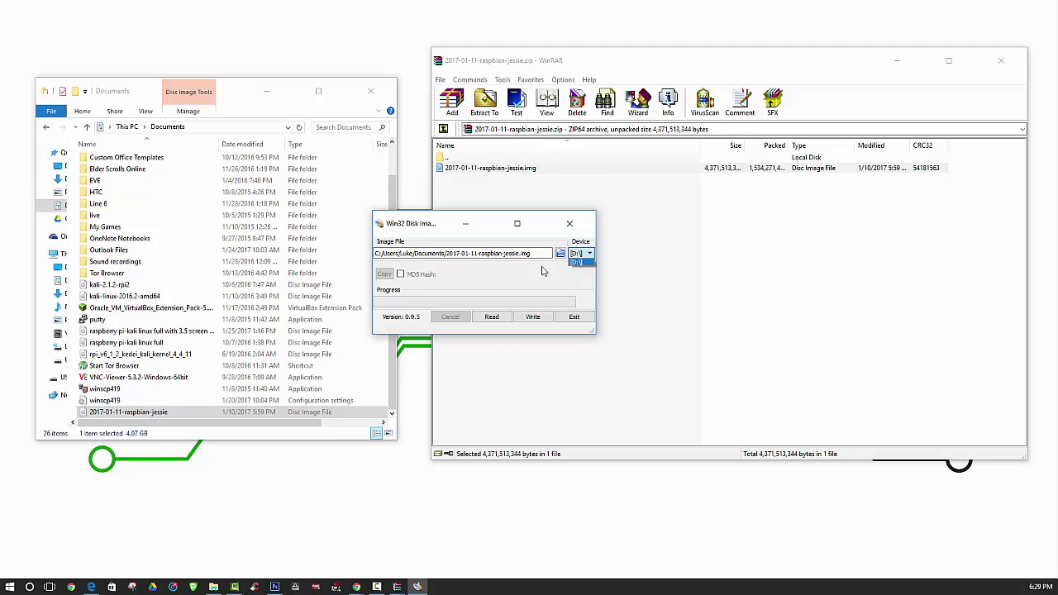
click(576, 261)
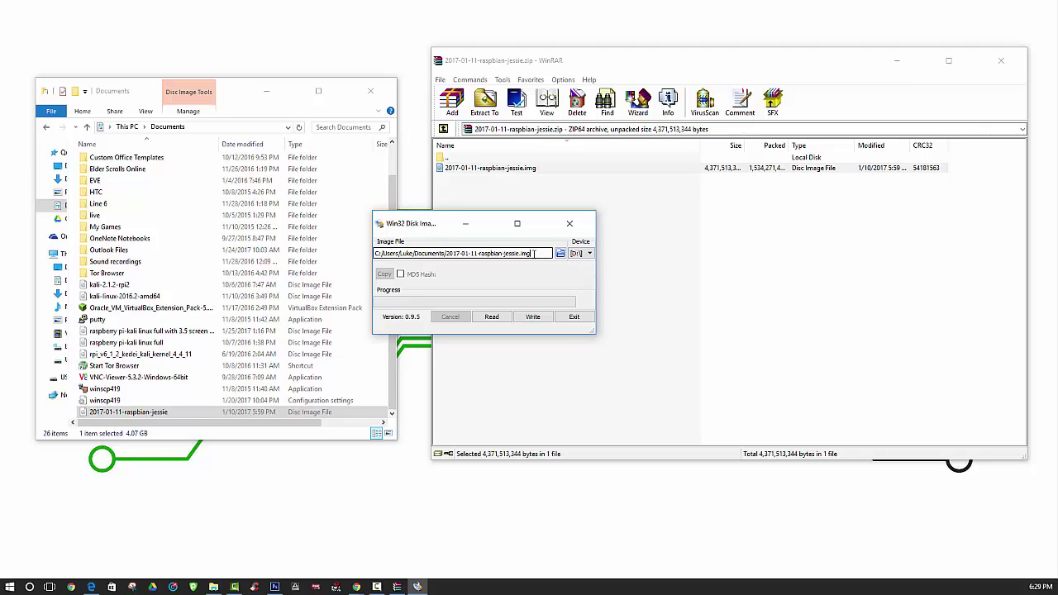
triple_click(542, 253)
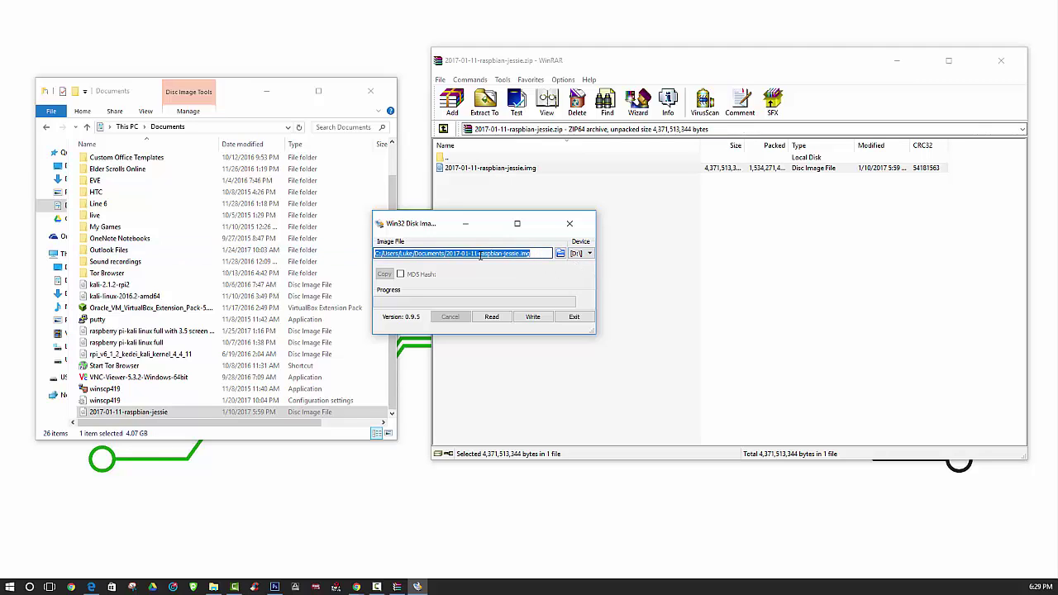
click(533, 321)
click(545, 315)
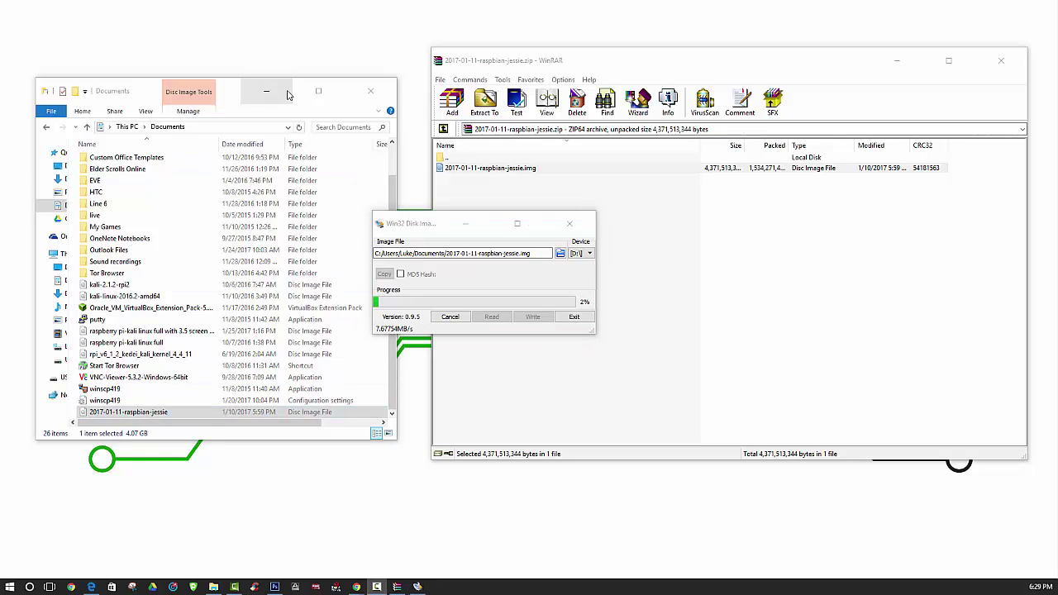
Minimize the Documents window, close the WinRAR archive, and move the disk imager window higher on the desktop
click(266, 92)
click(997, 61)
click(997, 62)
drag(427, 222, 458, 69)
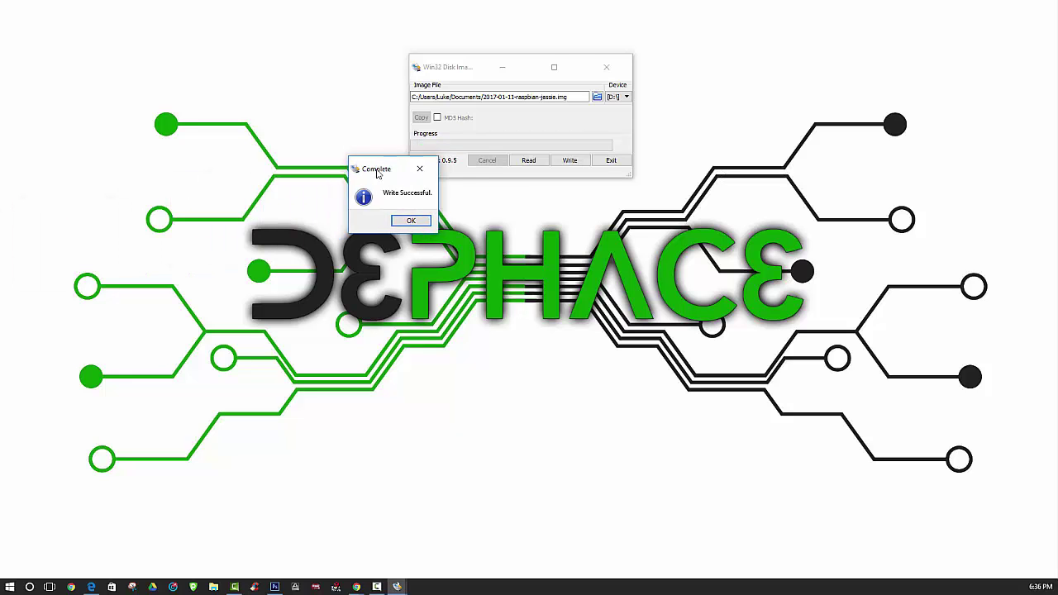
Move the write completion message aside and dismiss it, then reposition the disk imager window
drag(361, 159, 276, 45)
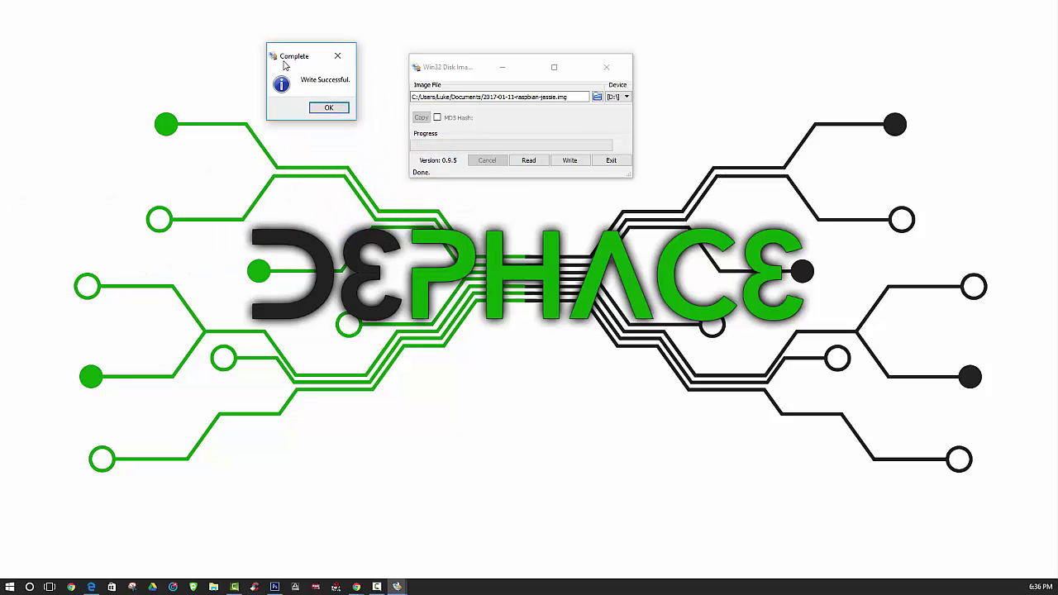
click(323, 107)
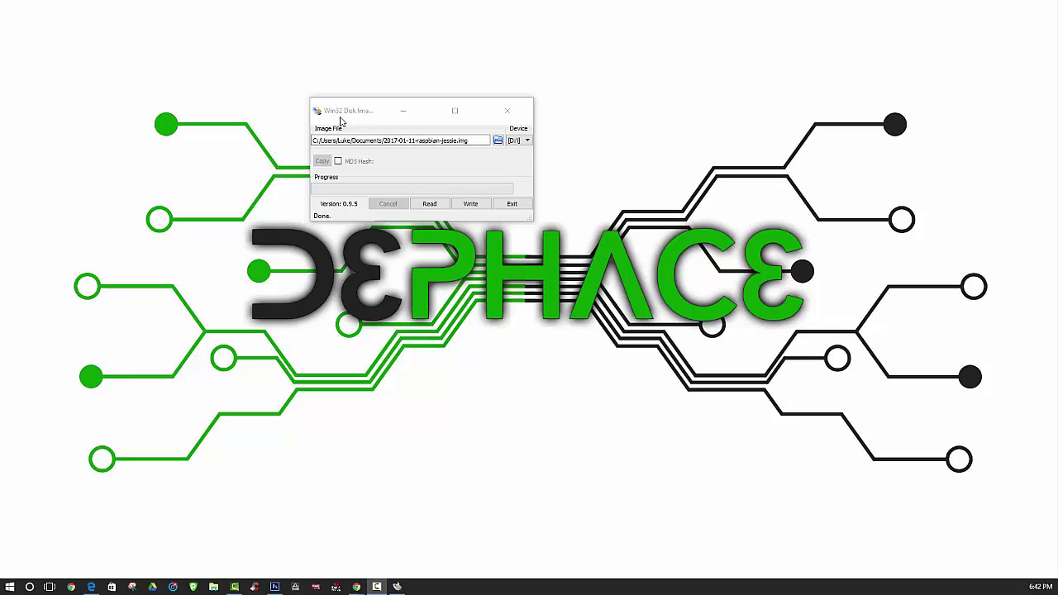
drag(349, 111, 436, 56)
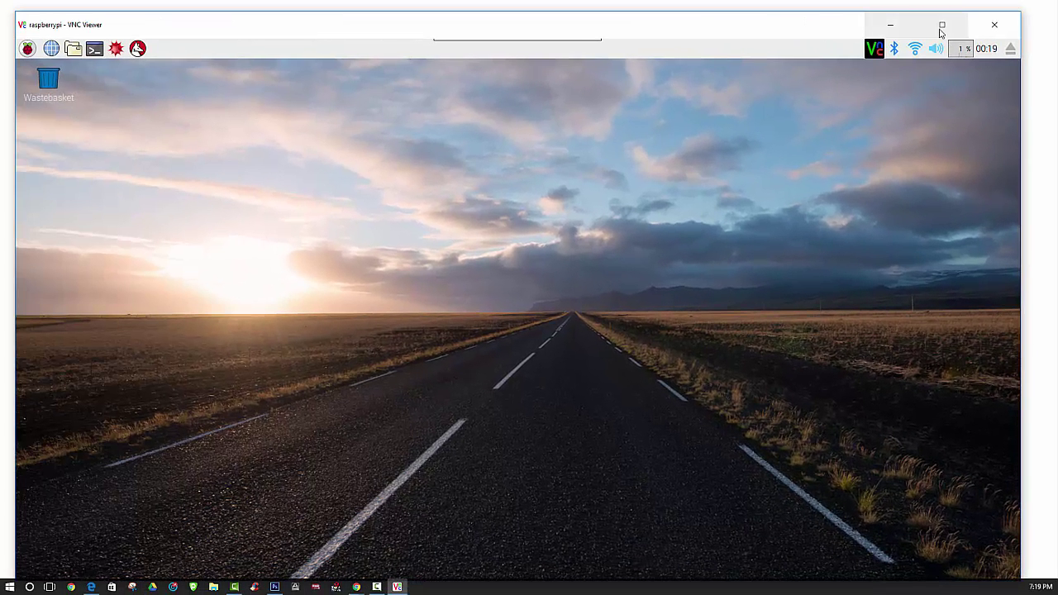
Switch to VNC Viewer, maximize the raspberrypi session, and open a terminal on the Pi desktop
click(941, 25)
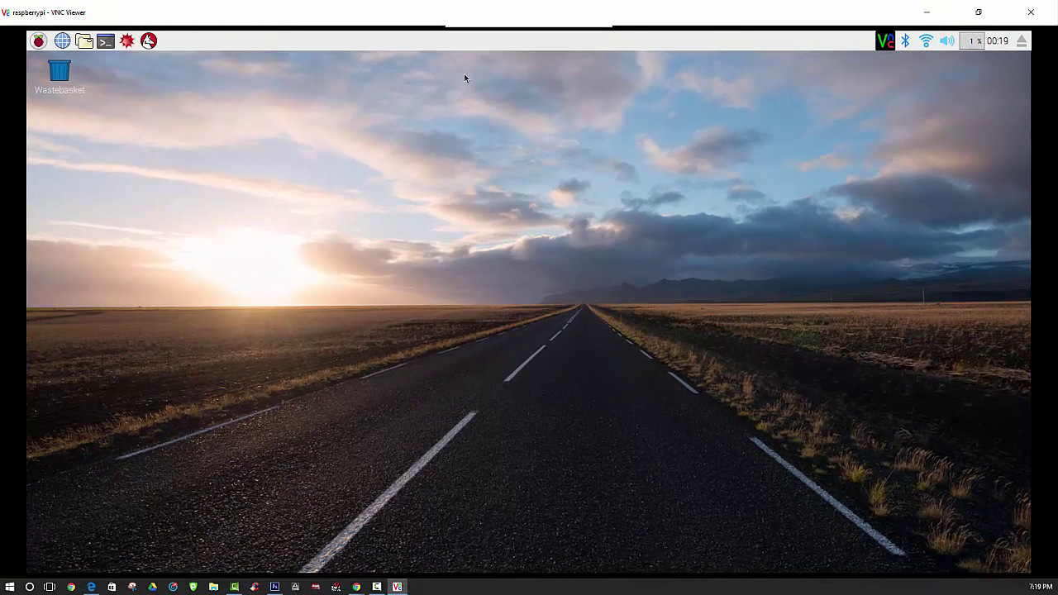
click(38, 40)
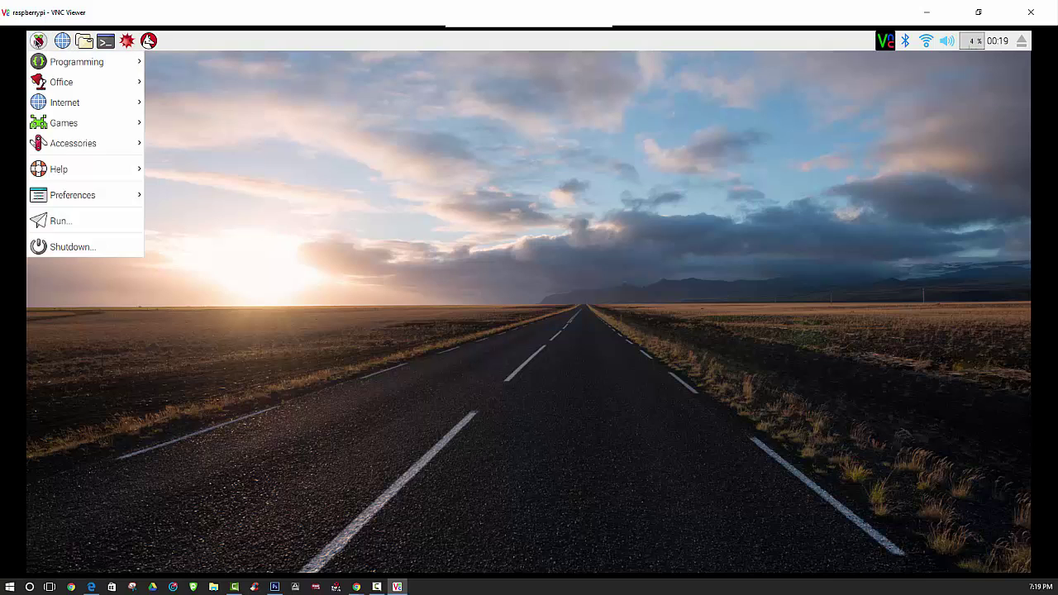
click(105, 40)
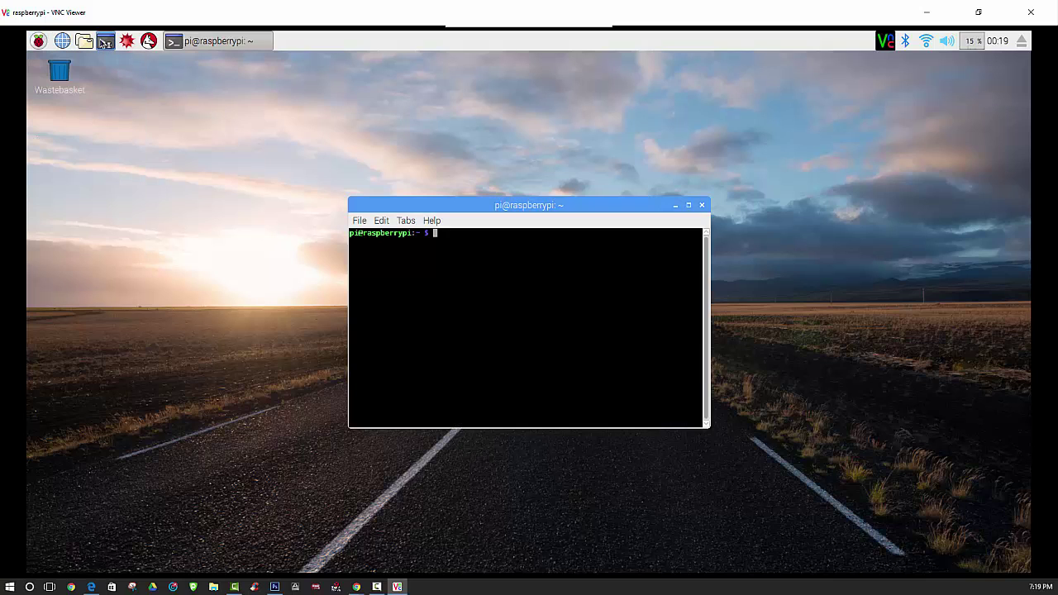
Run sudo apt-get upgrade in the Raspberry Pi terminal to upgrade the installed packages
triple_click(467, 242)
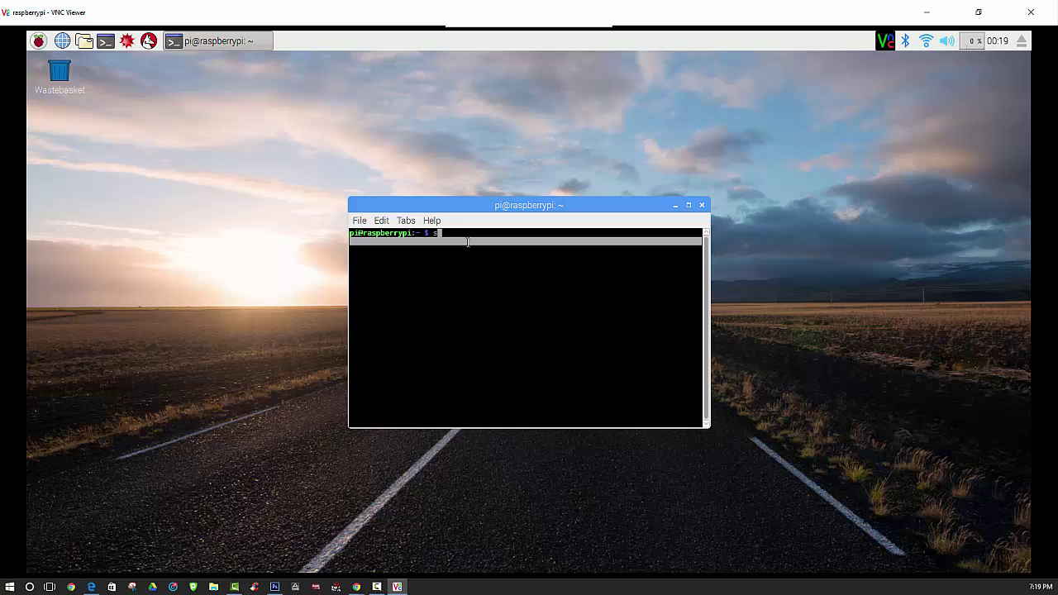
triple_click(530, 288)
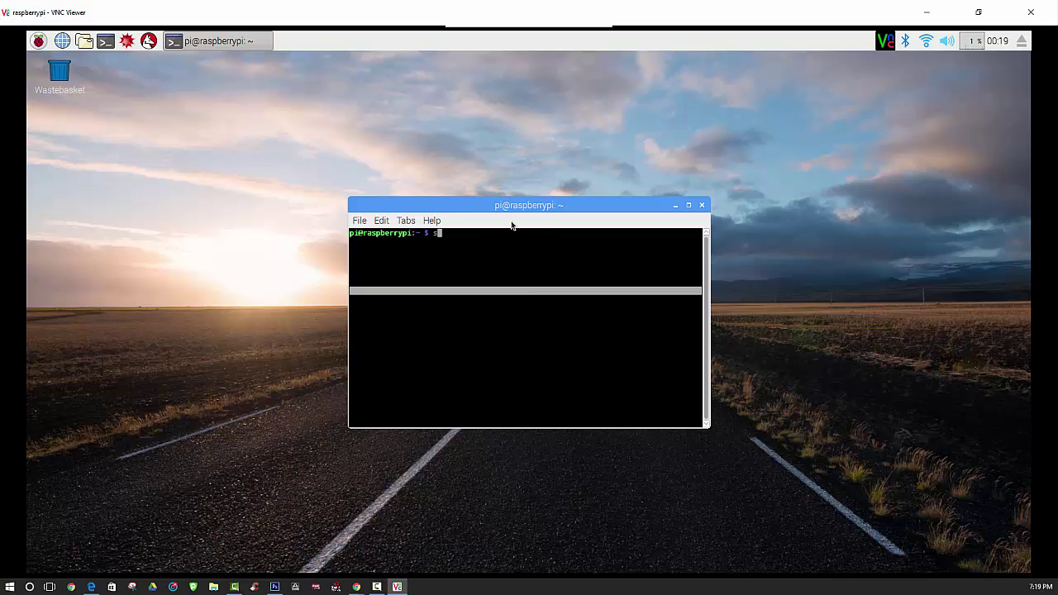
triple_click(488, 280)
triple_click(478, 258)
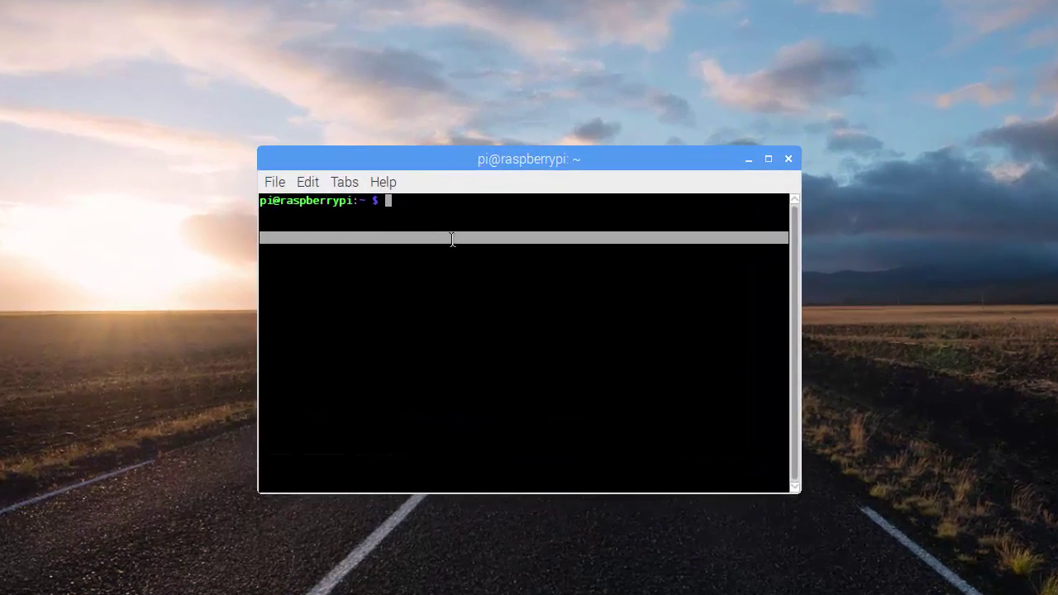
text(sudo apt-get upgrade)
key(Return)
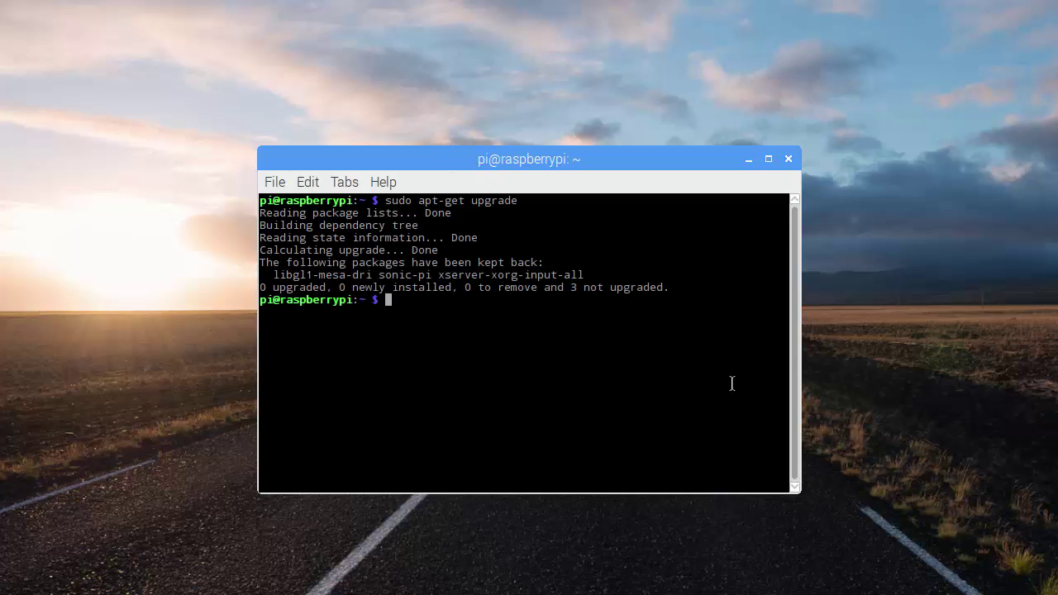
Run sudo apt-get update in the terminal to refresh the Raspberry Pi's package lists
text(sudo apt-get updat)
key(BackSpace)
key(BackSpace)
key(BackSpace)
text(update)
key(Return)
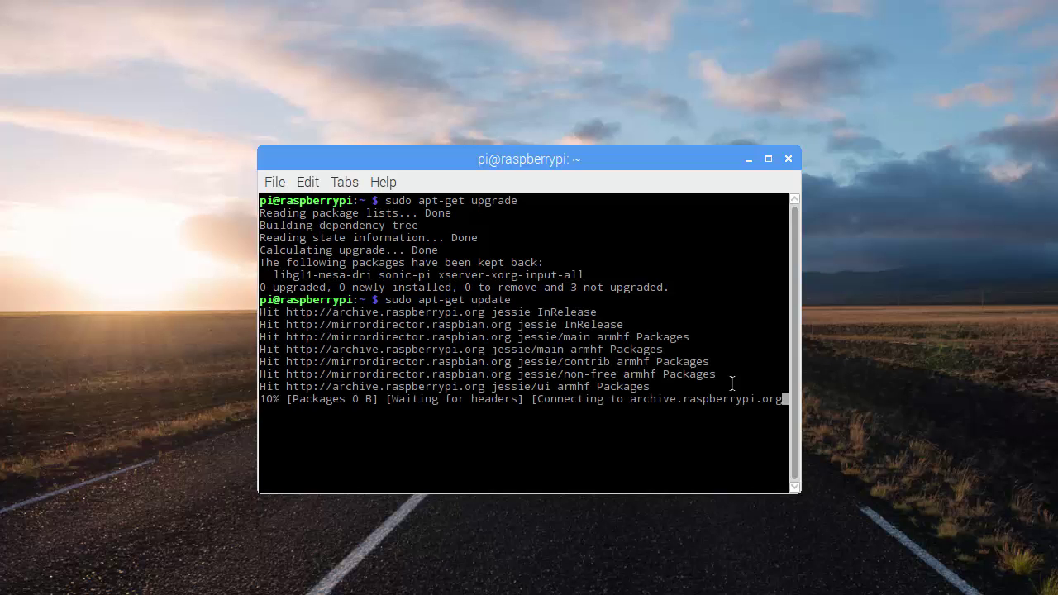